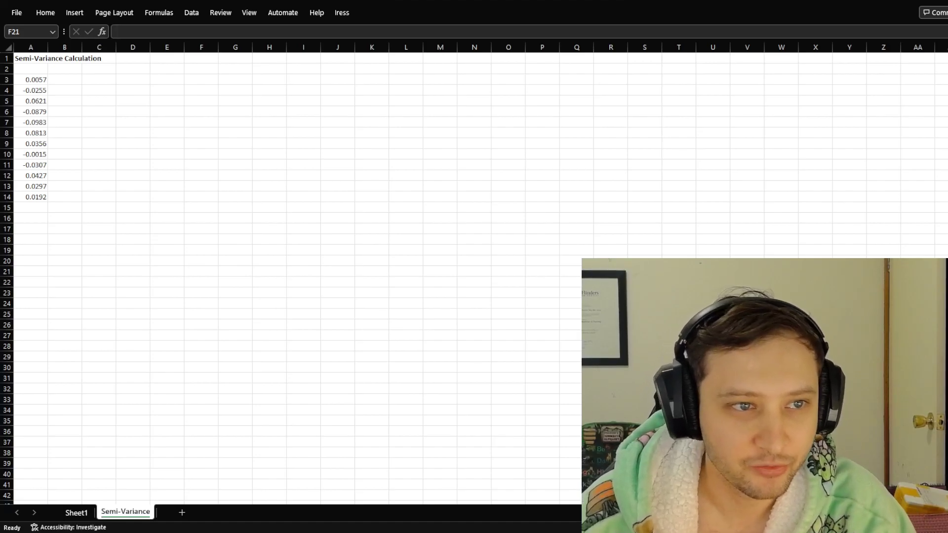
Step: Sort the twelve returns in A3:A14 ascending, from -0.0983 up to 0.0813
{"action": "key", "text": "alt+Tab"}
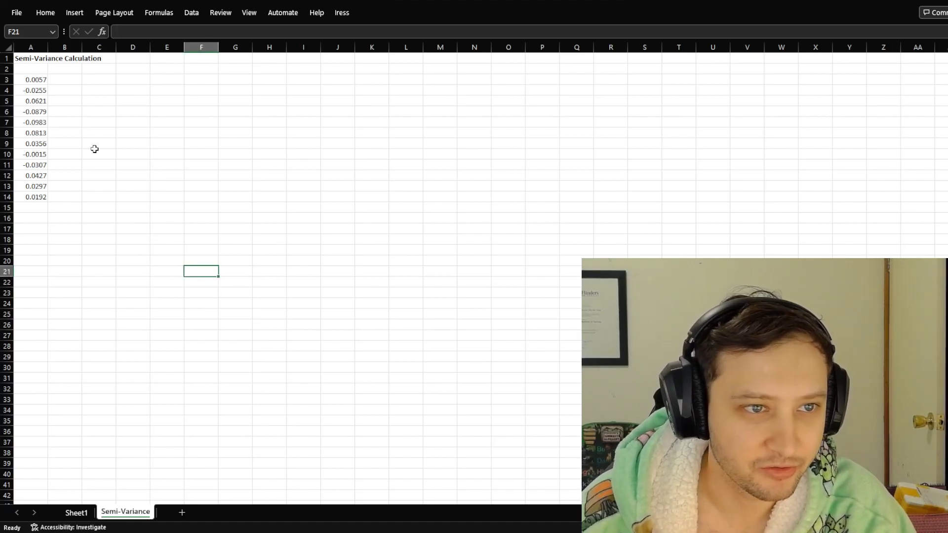
{"action": "left_click", "coordinate": [38, 80]}
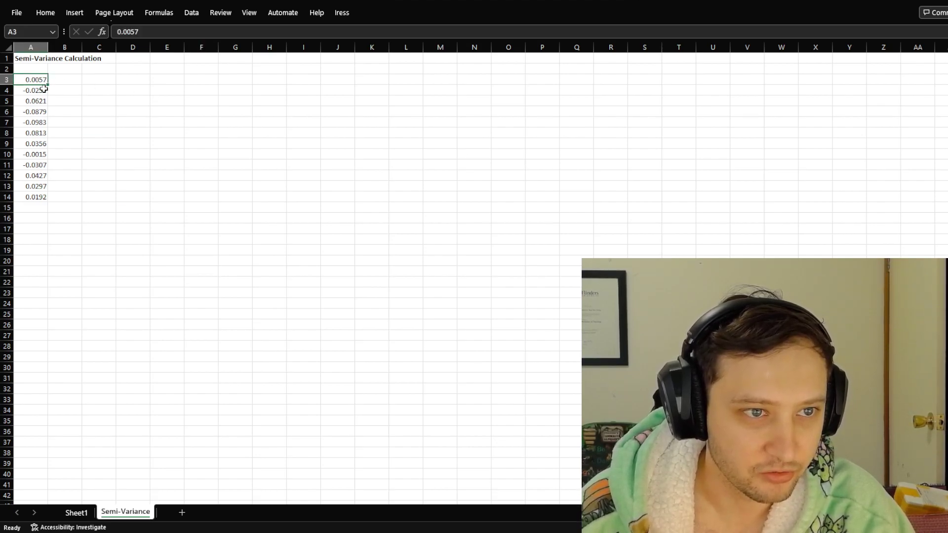
{"action": "left_click", "coordinate": [38, 197], "text": "shift"}
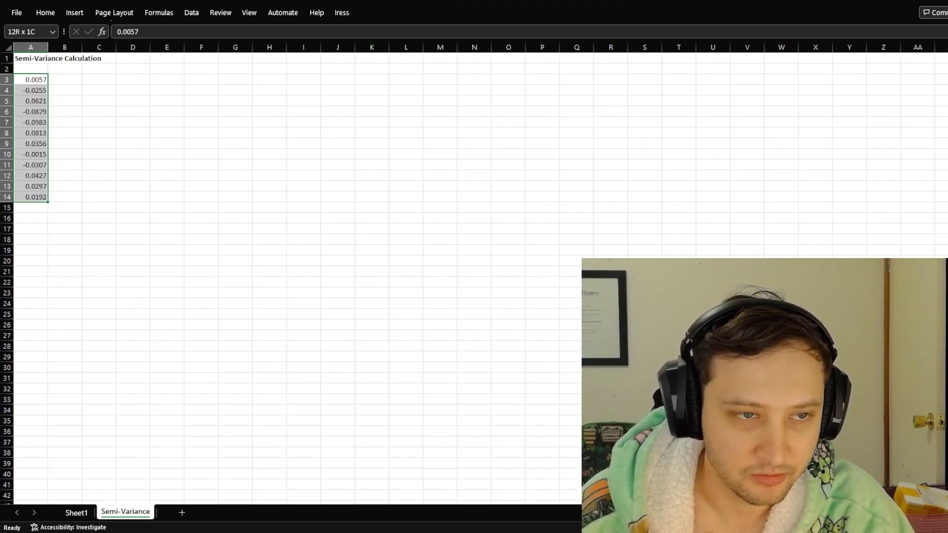
{"action": "key", "text": "alt+a"}
{"action": "key", "text": "s"}
{"action": "key", "text": "a"}
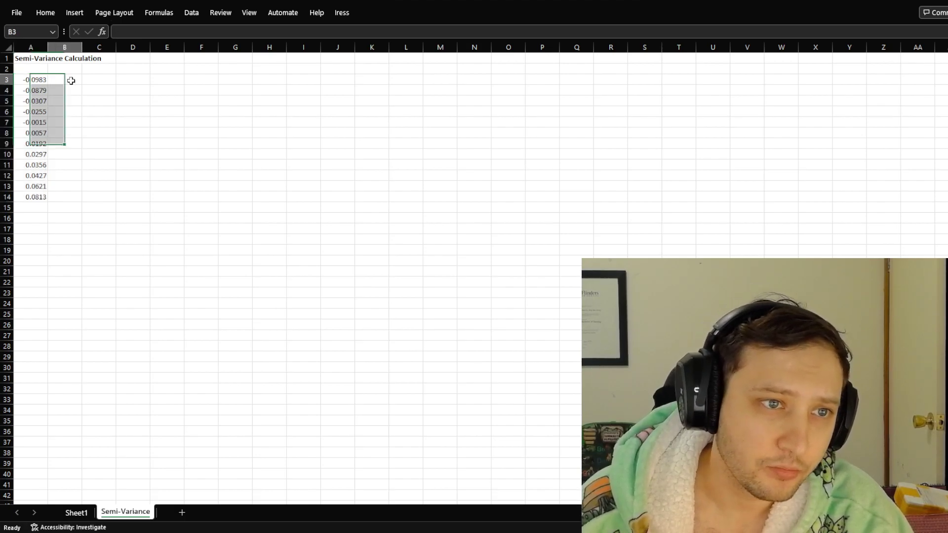
Step: Compute the mean of the returns in F3 with =AVERAGE(A3:A14)
{"action": "left_click", "coordinate": [72, 79]}
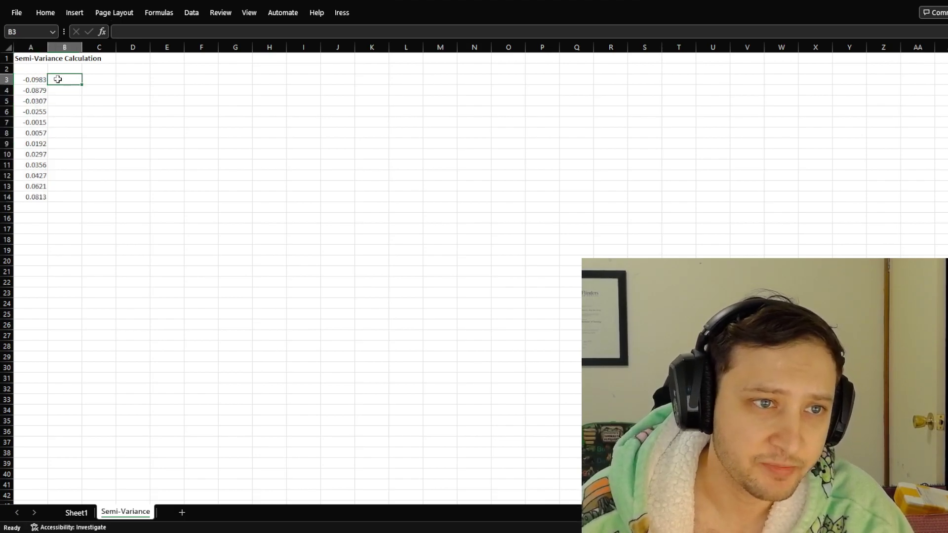
{"action": "left_click", "coordinate": [203, 81]}
{"action": "type", "text": "="}
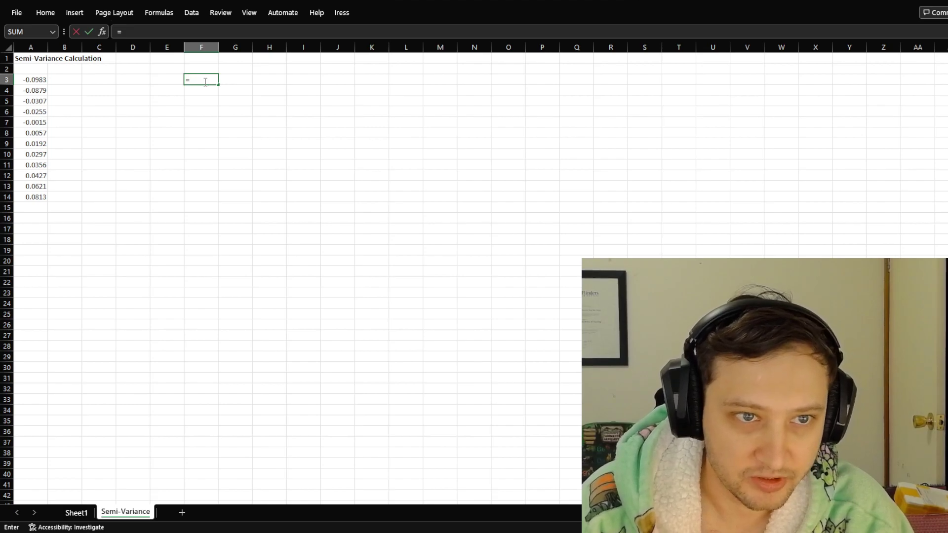
{"action": "type", "text": "ave"}
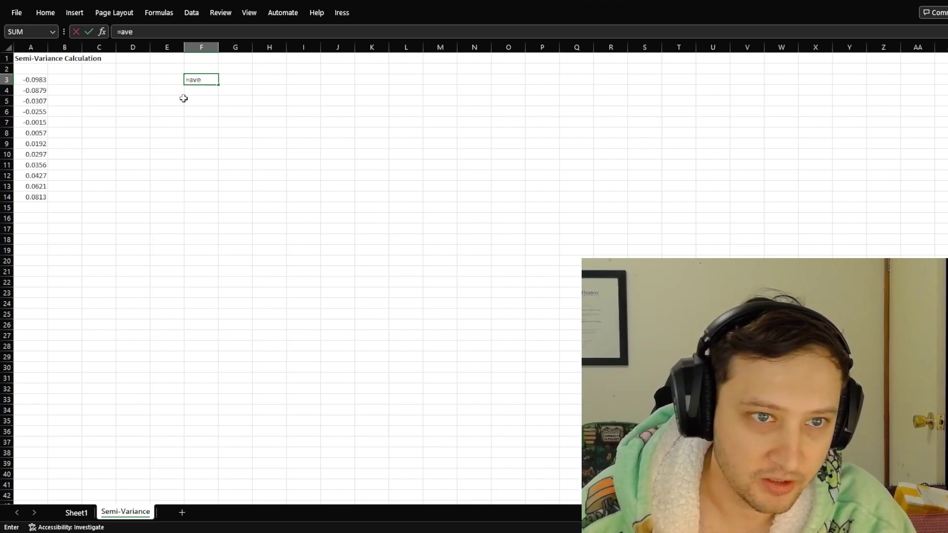
{"action": "key", "text": "Tab"}
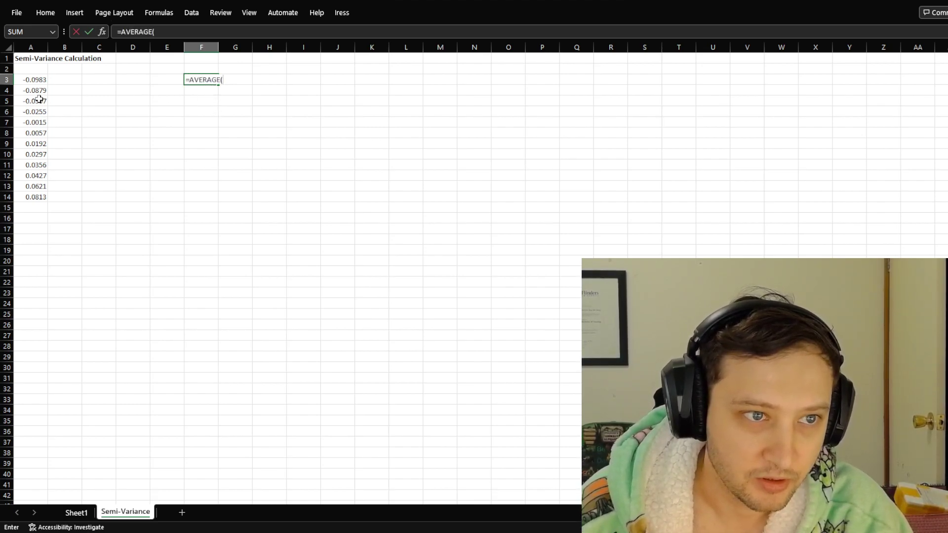
{"action": "left_click_drag", "start_coordinate": [37, 80], "coordinate": [36, 197]}
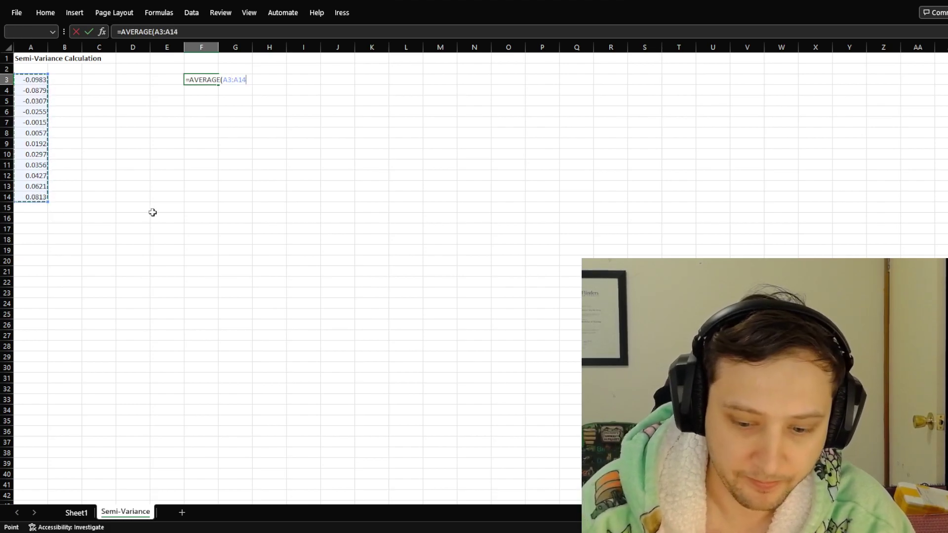
{"action": "key", "text": "Return"}
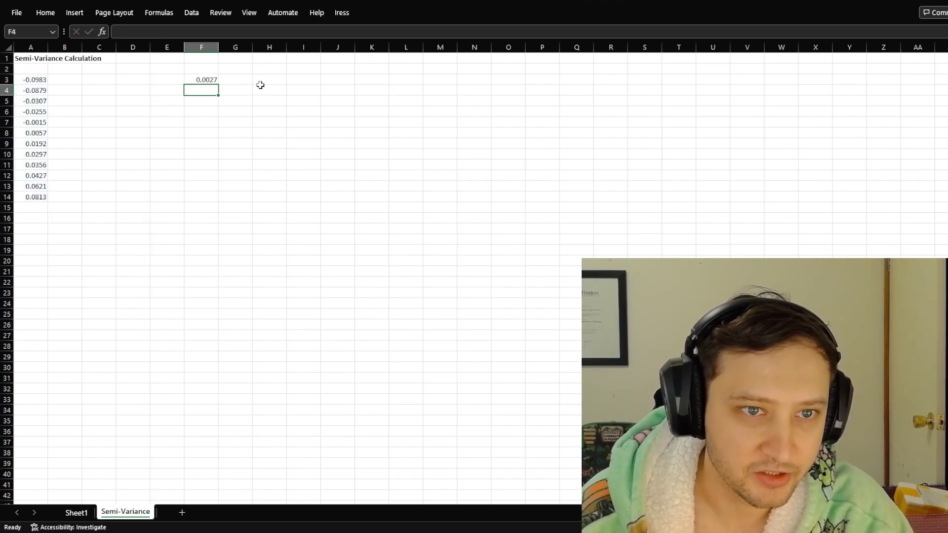
Step: Store the mean 0.0027 as a fixed value in G3 and clear the F3 formula
{"action": "left_click", "coordinate": [246, 80]}
{"action": "type", "text": "0.0027"}
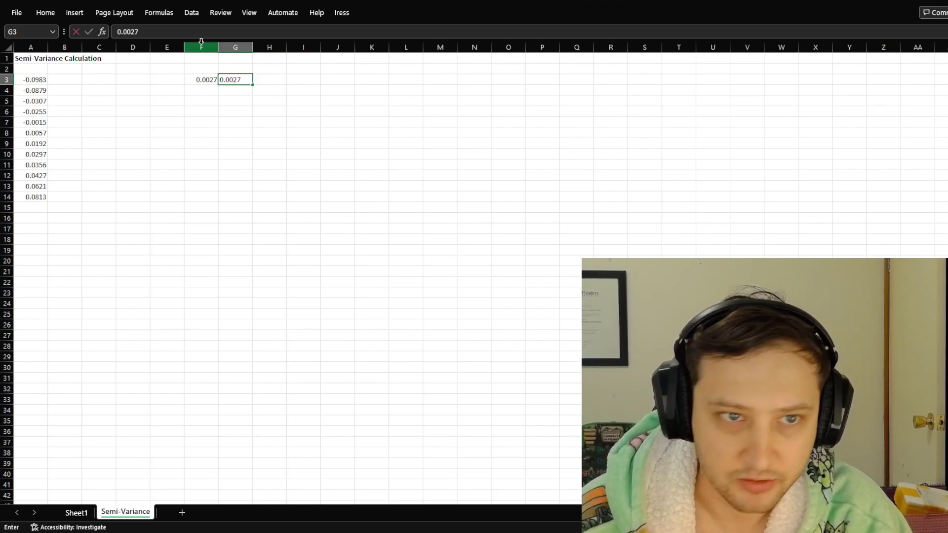
{"action": "key", "text": "Return"}
{"action": "left_click", "coordinate": [210, 81]}
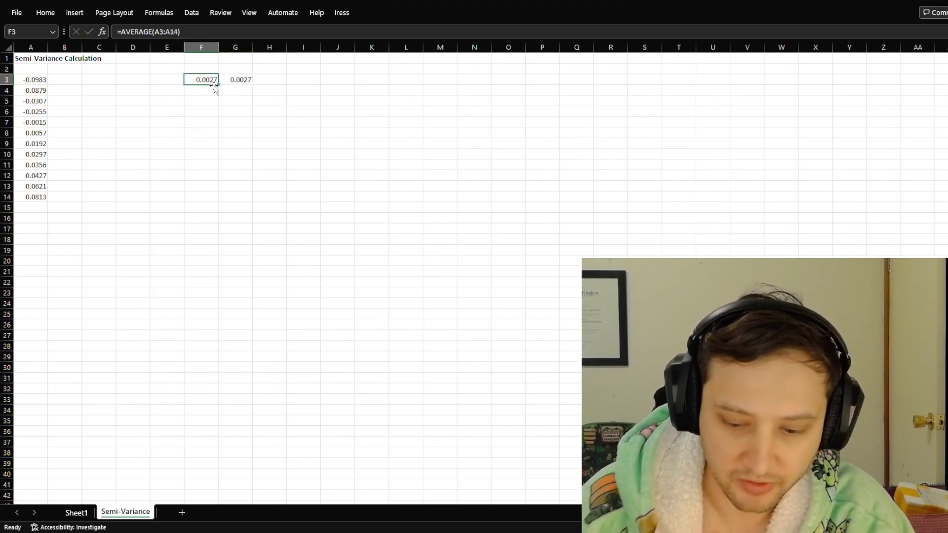
{"action": "key", "text": "BackSpace"}
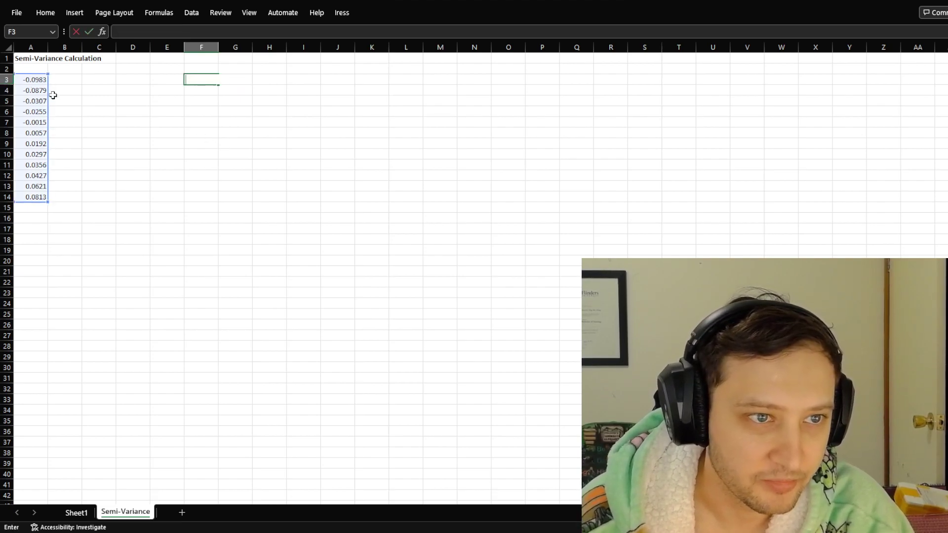
{"action": "left_click", "coordinate": [60, 81]}
{"action": "left_click", "coordinate": [245, 80]}
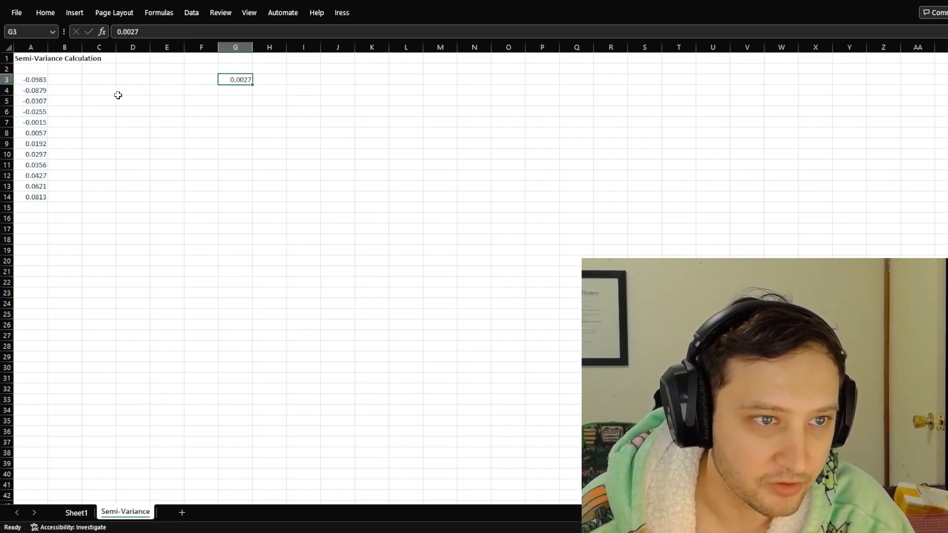
{"action": "left_click", "coordinate": [39, 80]}
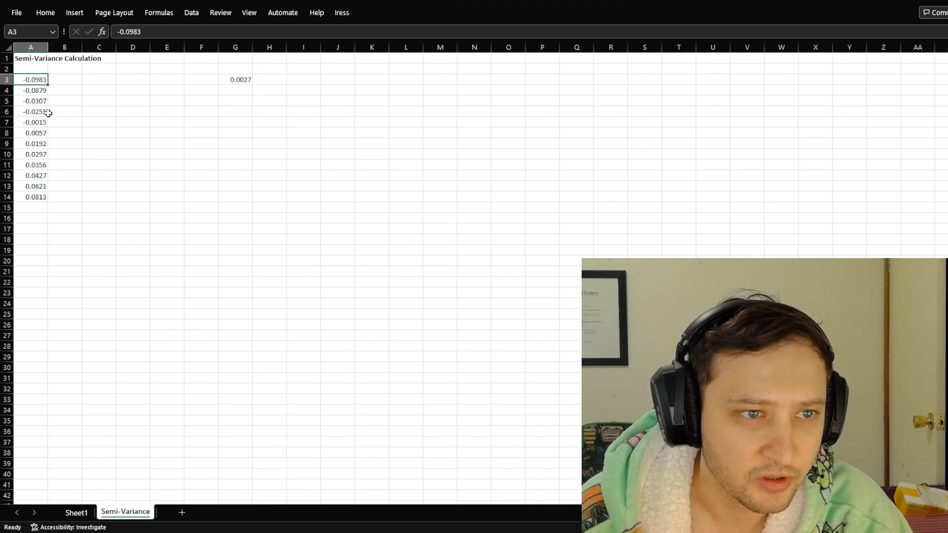
Step: Delete the positive returns in A8:A14, keeping the five below-mean returns in A3:A7
{"action": "left_click", "coordinate": [39, 197]}
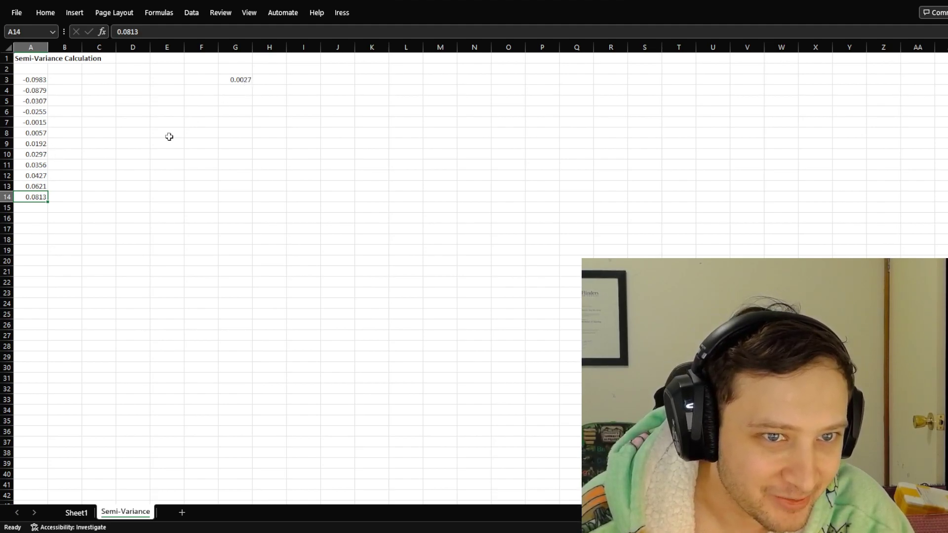
{"action": "left_click", "coordinate": [45, 157], "text": "shift"}
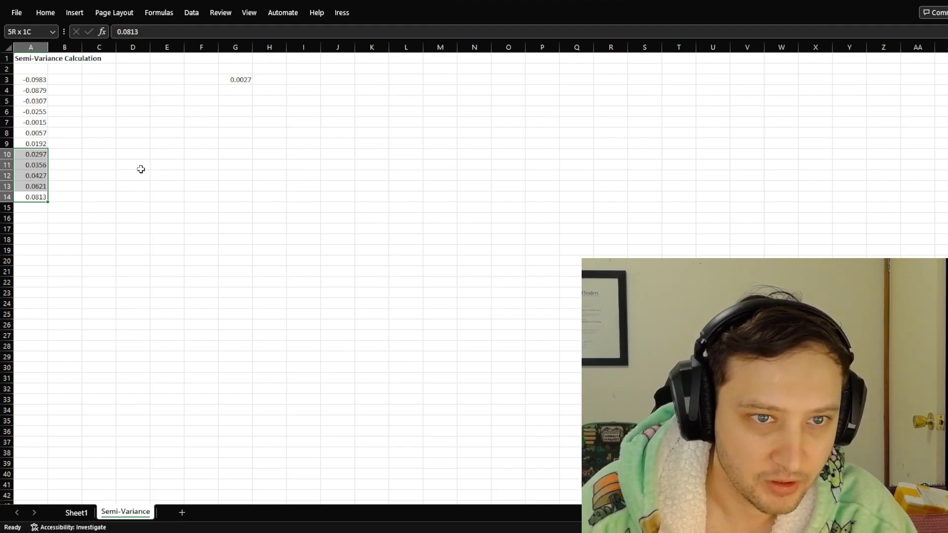
{"action": "key", "text": "shift+Up"}
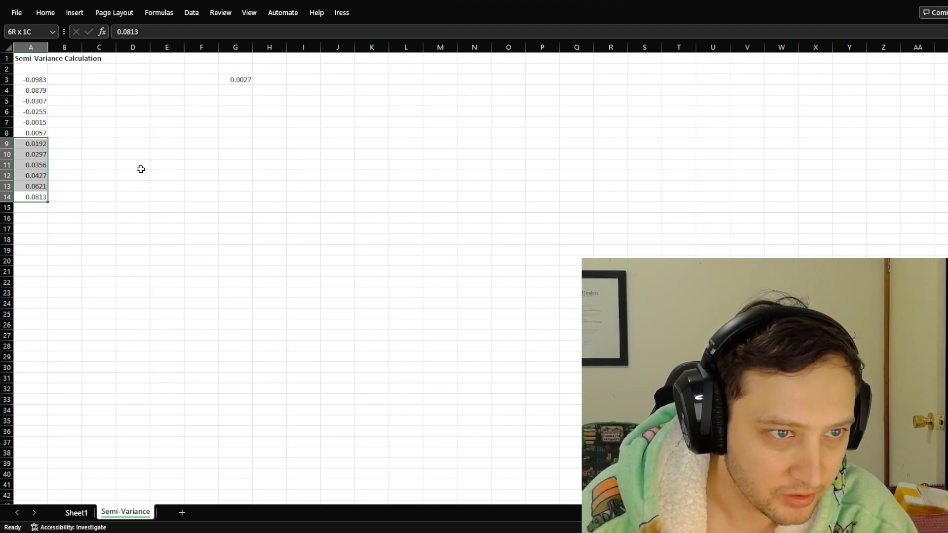
{"action": "key", "text": "shift+Up"}
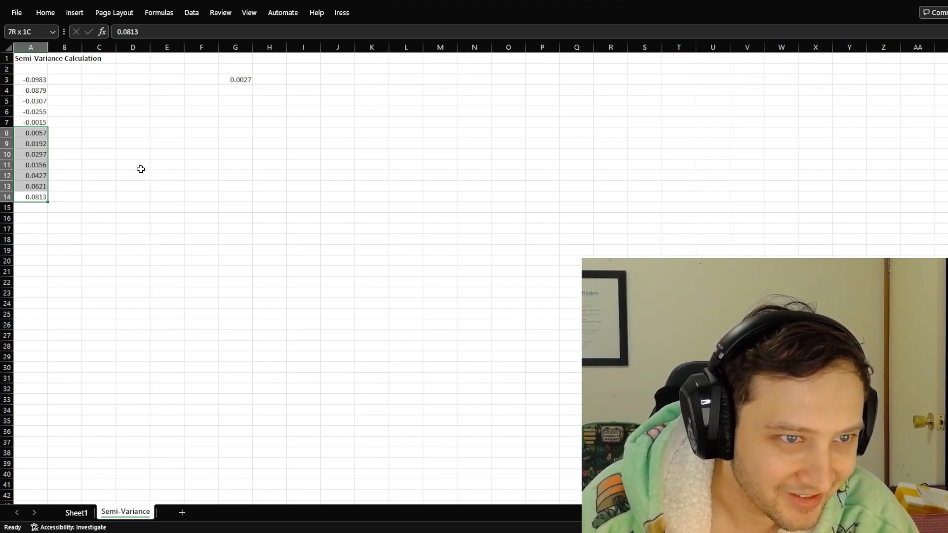
{"action": "key", "text": "BackSpace"}
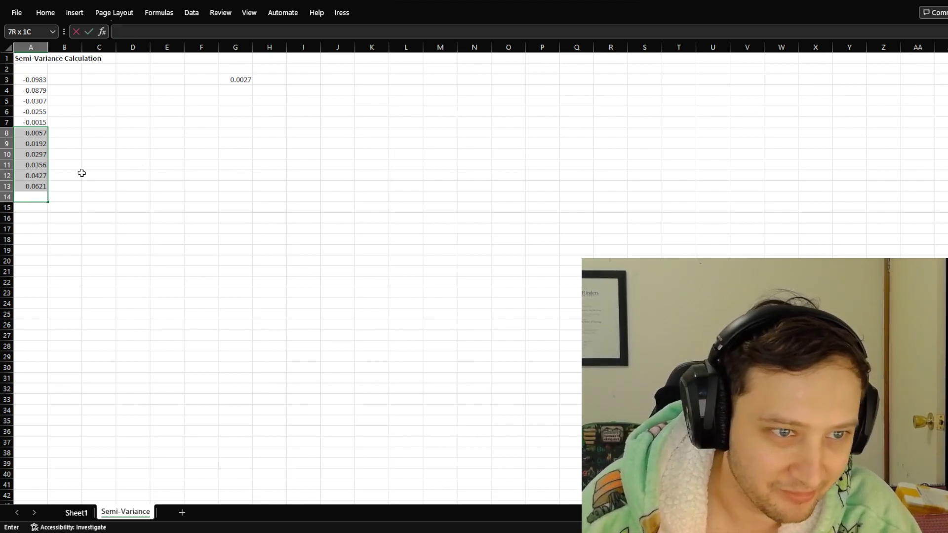
{"action": "key", "text": "F2"}
{"action": "left_click_drag", "start_coordinate": [43, 133], "coordinate": [38, 185]}
{"action": "key", "text": "Delete"}
{"action": "left_click", "coordinate": [75, 155]}
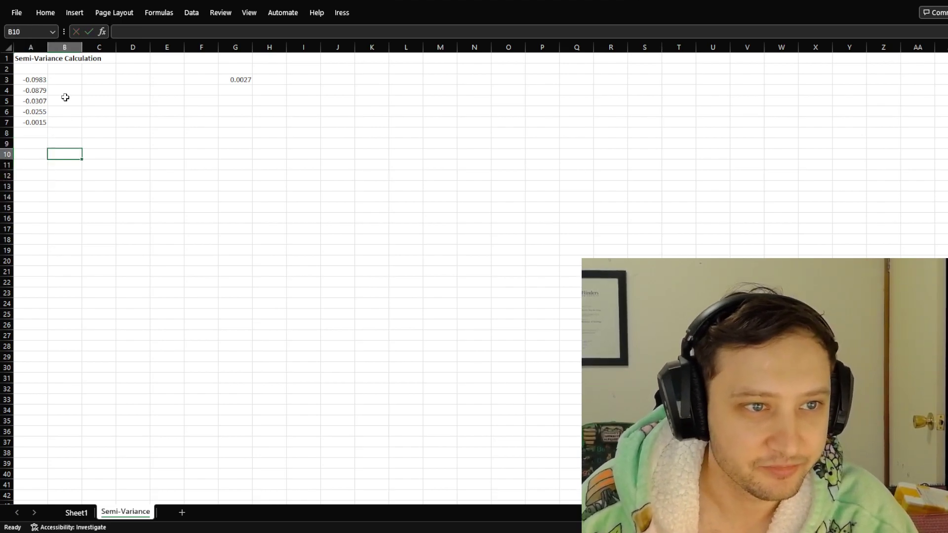
Step: Enter =G3-A3 in B3 for the first return's difference from the mean
{"action": "left_click", "coordinate": [65, 82]}
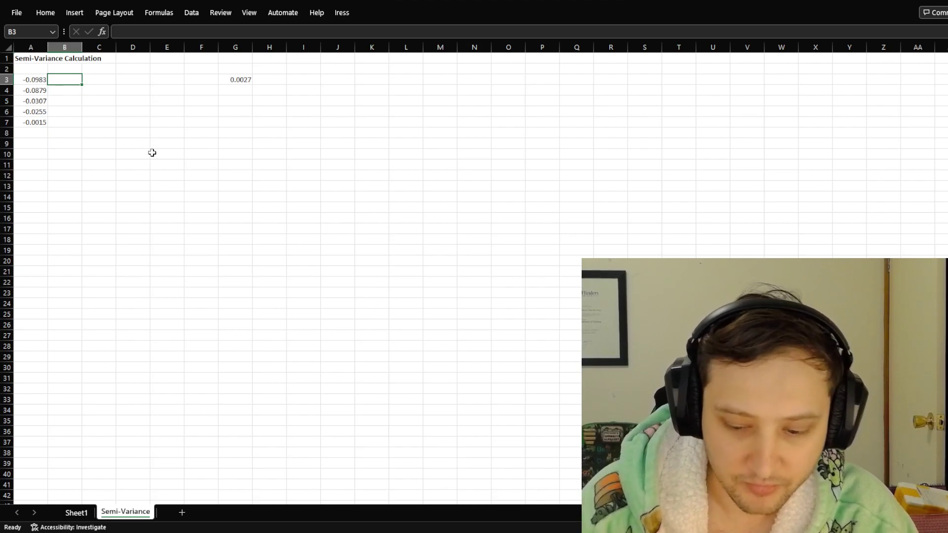
{"action": "type", "text": "="}
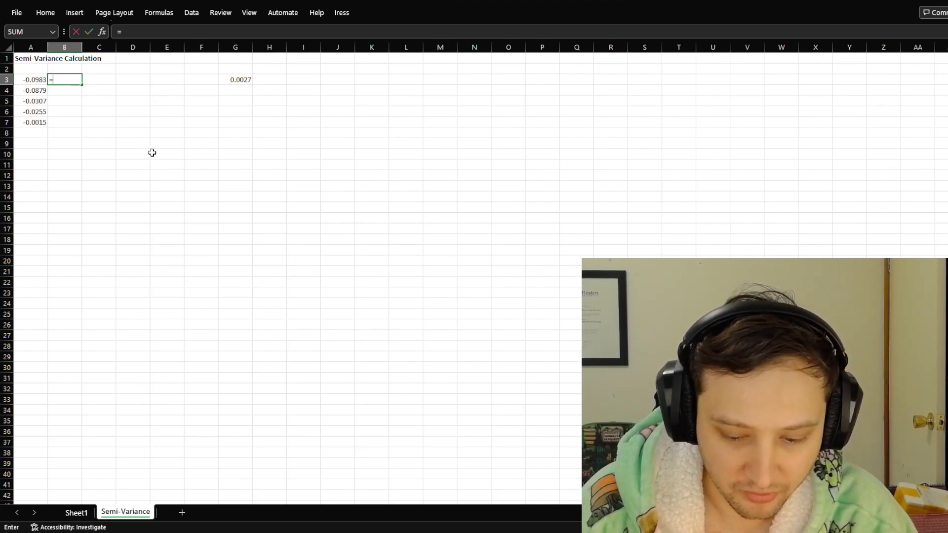
{"action": "left_click", "coordinate": [241, 79]}
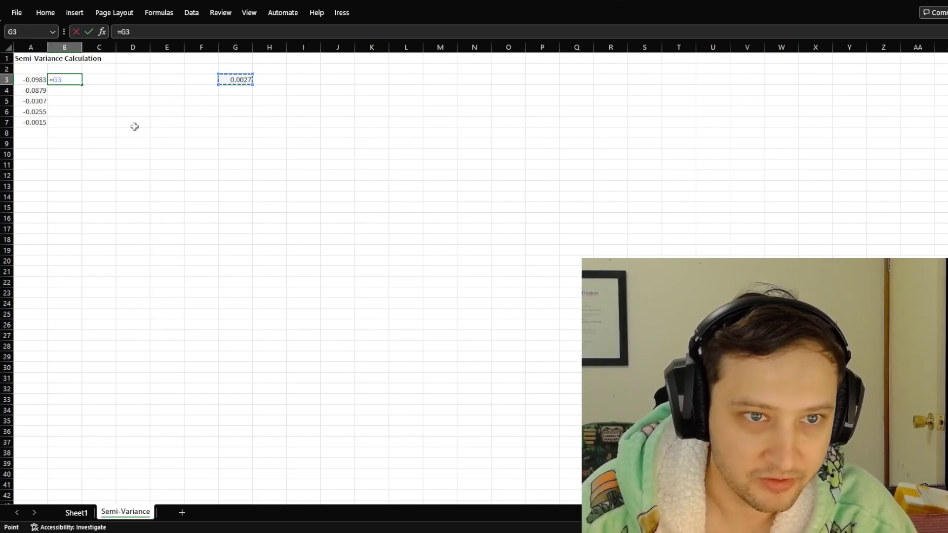
{"action": "type", "text": "-"}
{"action": "left_click", "coordinate": [36, 80]}
{"action": "key", "text": "Return"}
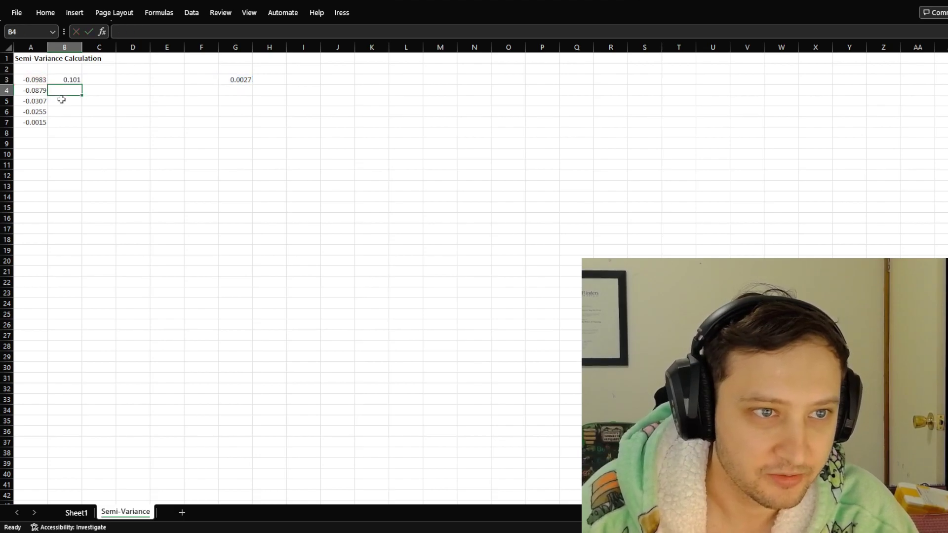
Step: Fill the difference formula down to B7, giving 0.101 through 0.0015
{"action": "left_click", "coordinate": [78, 80]}
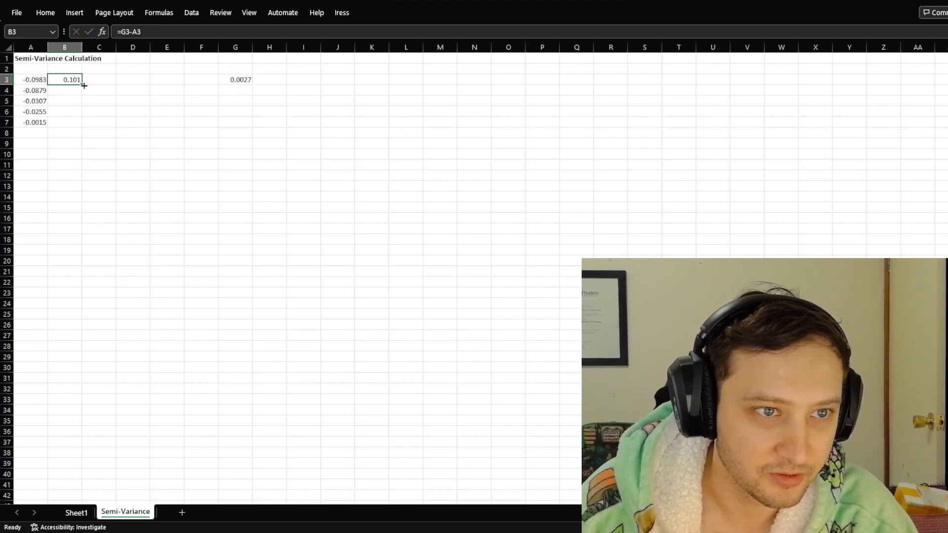
{"action": "left_click_drag", "start_coordinate": [84, 85], "coordinate": [79, 124]}
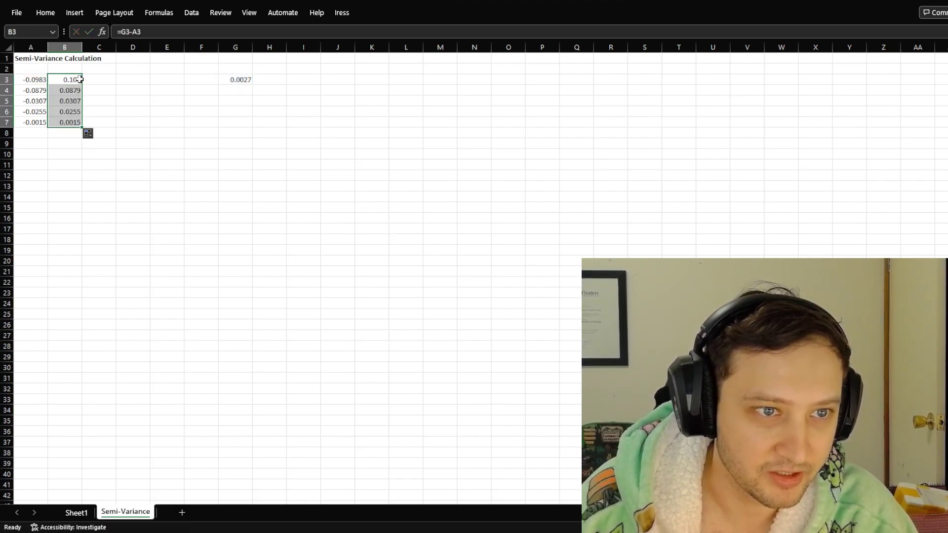
{"action": "double_click", "coordinate": [72, 91]}
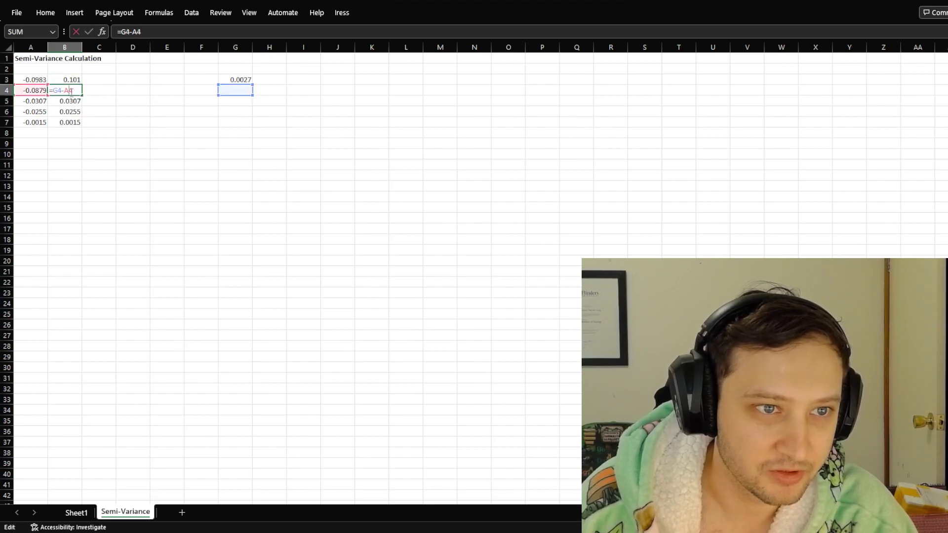
{"action": "key", "text": "Return"}
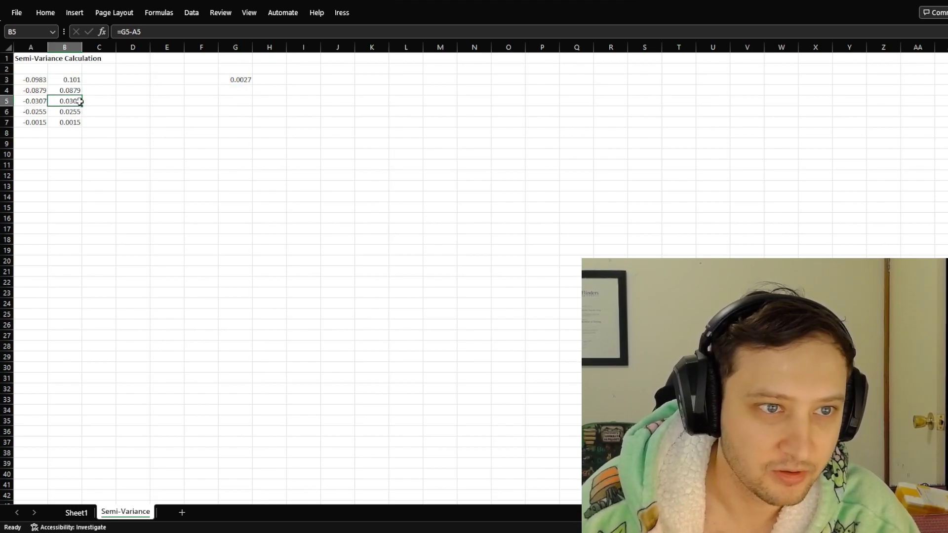
{"action": "left_click", "coordinate": [73, 80]}
{"action": "left_click", "coordinate": [97, 82]}
{"action": "left_click", "coordinate": [71, 79]}
{"action": "left_click", "coordinate": [69, 123], "text": "shift"}
{"action": "left_click", "coordinate": [94, 78]}
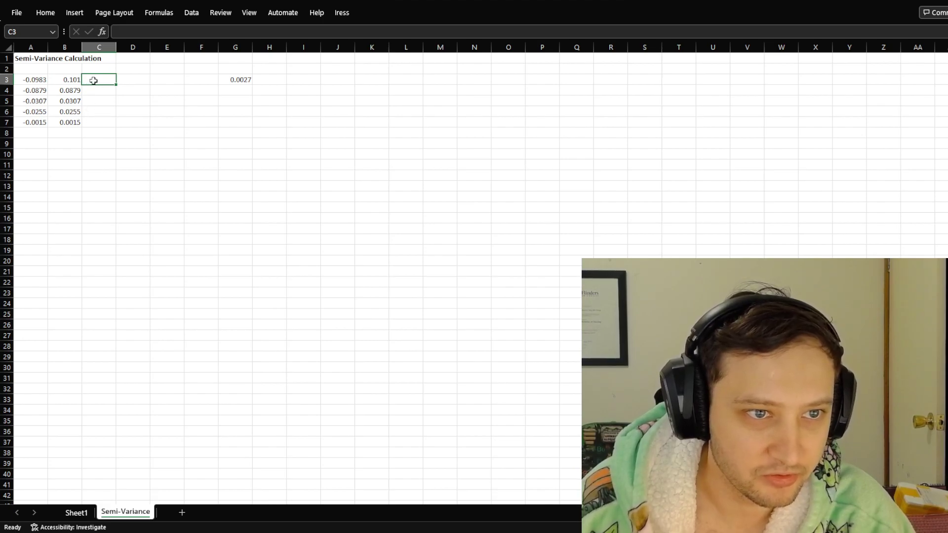
Step: Square the differences with =POWER(B3,2) filled down to C7, and autofit column C
{"action": "type", "text": "=Power"}
{"action": "key", "text": "Tab"}
{"action": "left_click", "coordinate": [69, 79]}
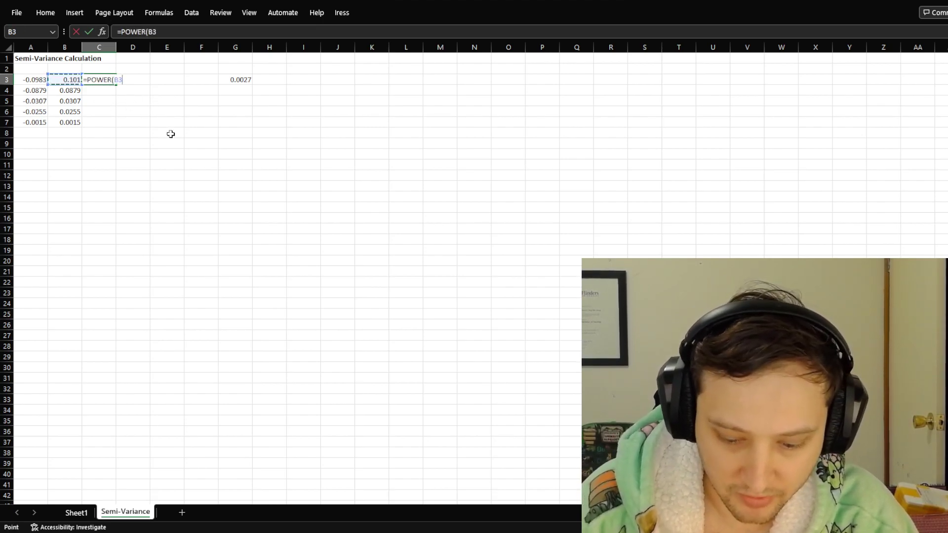
{"action": "type", "text": ",2)"}
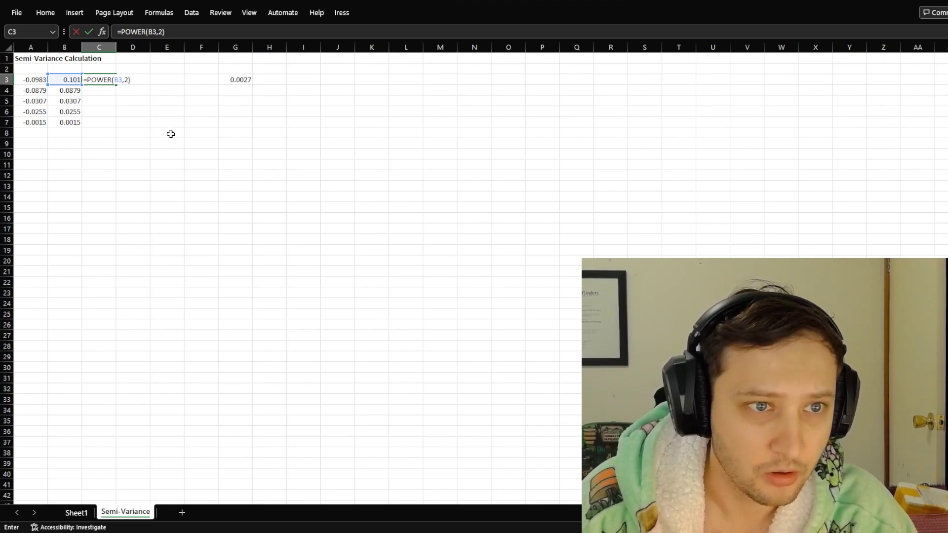
{"action": "key", "text": "Return"}
{"action": "left_click", "coordinate": [111, 81]}
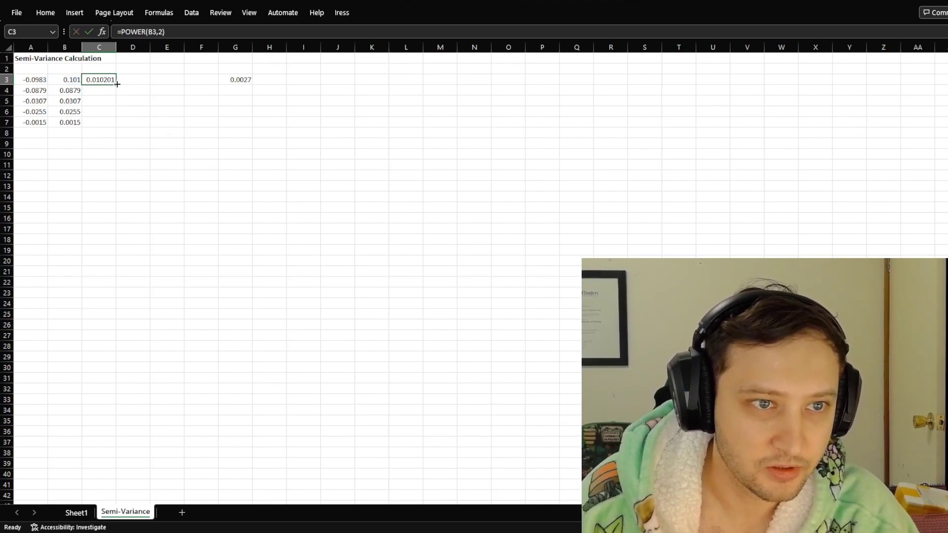
{"action": "left_click_drag", "start_coordinate": [116, 85], "coordinate": [114, 124]}
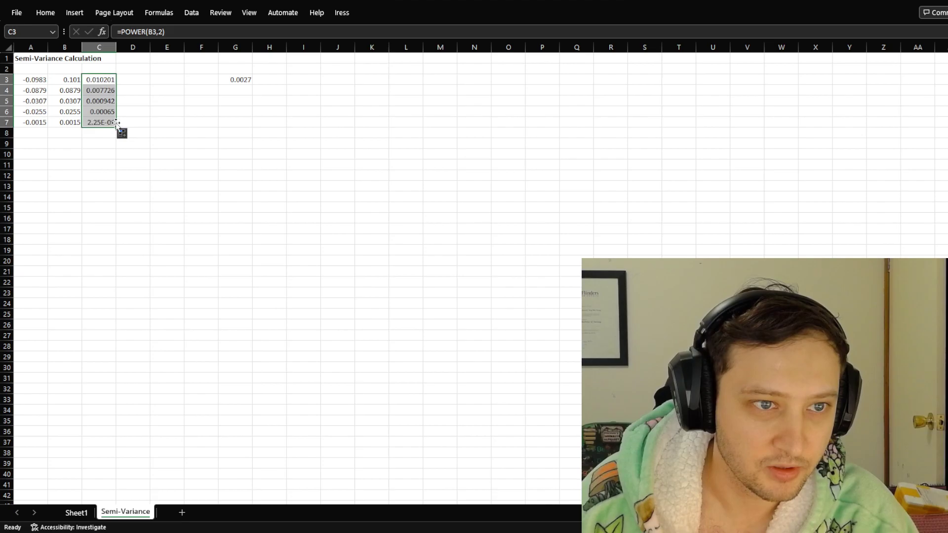
{"action": "double_click", "coordinate": [116, 47]}
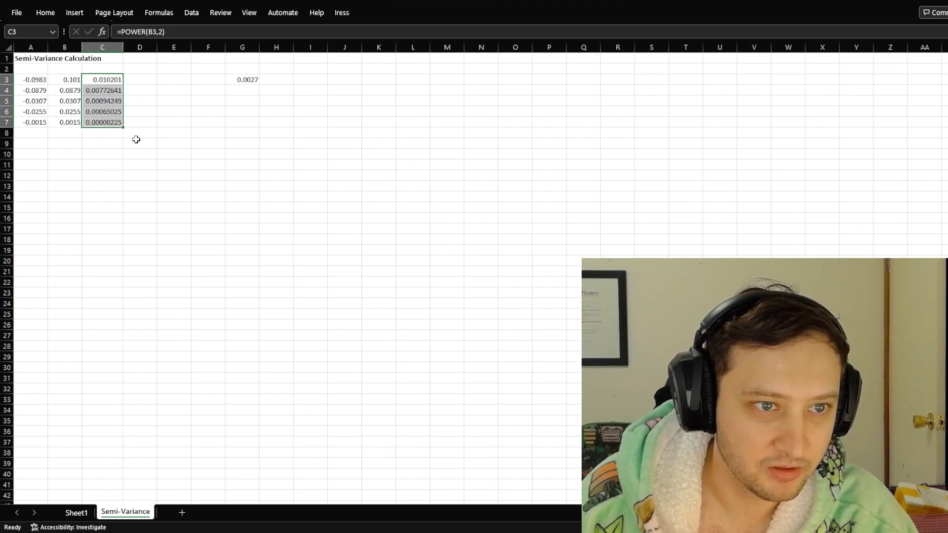
Step: Total the squares in C8 with =SUM(C3:C7), giving 0.0195224
{"action": "left_click", "coordinate": [112, 134]}
{"action": "type", "text": "=sum"}
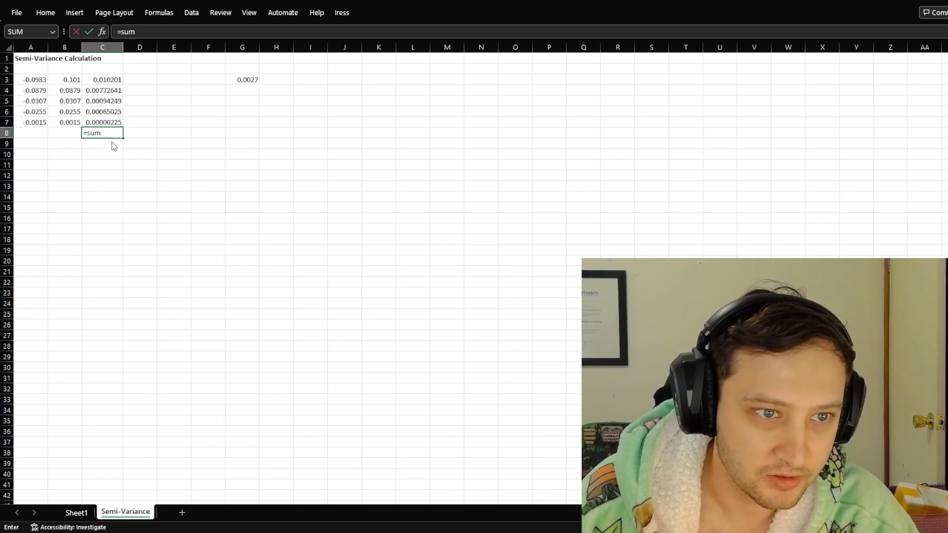
{"action": "key", "text": "Tab"}
{"action": "left_click_drag", "start_coordinate": [104, 80], "coordinate": [104, 122]}
{"action": "type", "text": ")"}
{"action": "key", "text": "Return"}
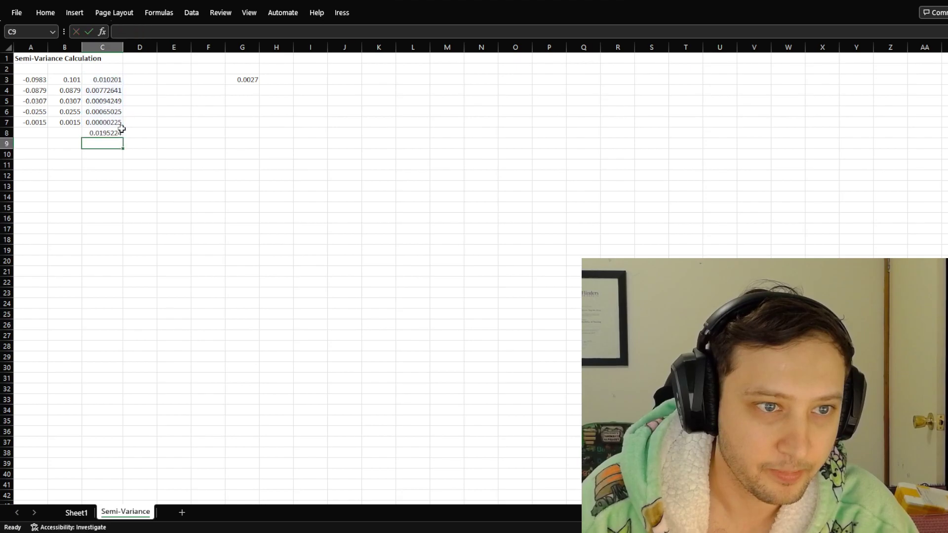
{"action": "left_click", "coordinate": [120, 133]}
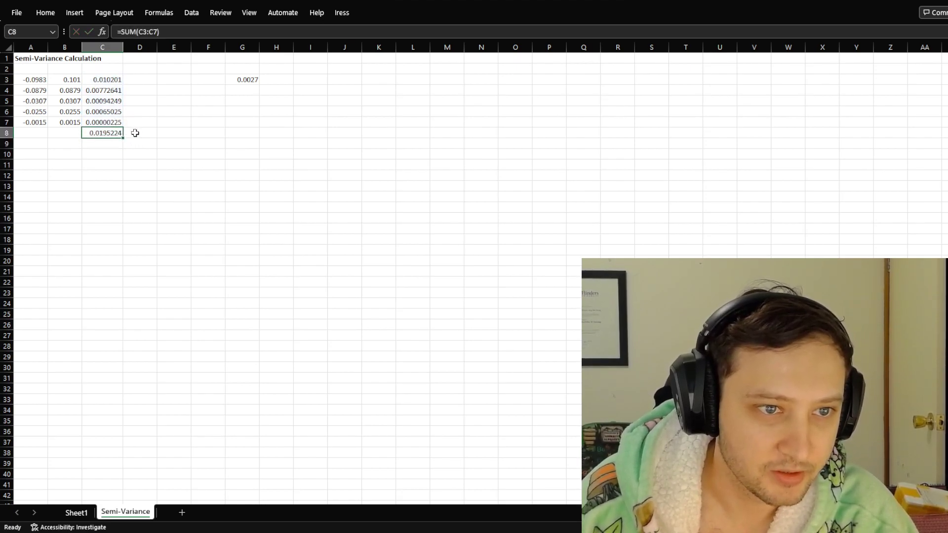
Step: Divide the total by 5 in D8 (=C8/5, 0.003904) and bold the result
{"action": "left_click", "coordinate": [139, 133]}
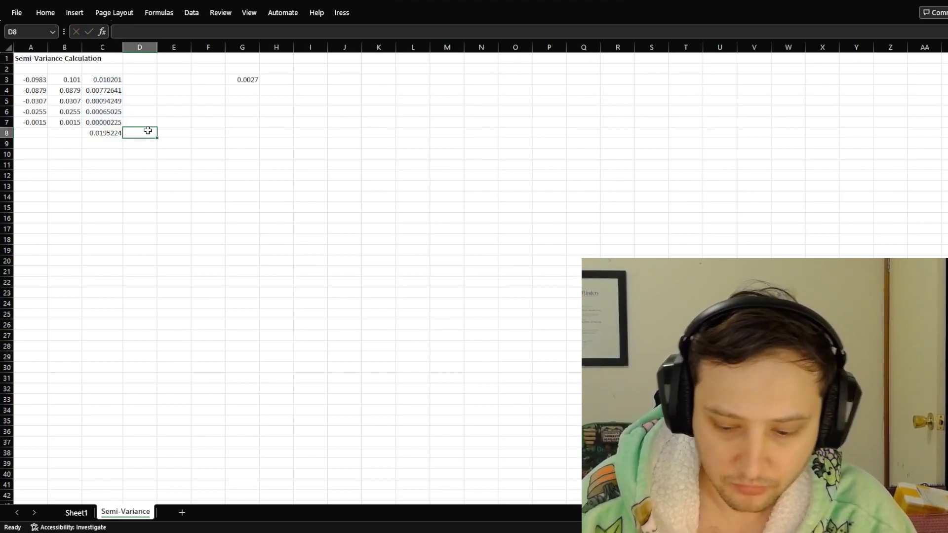
{"action": "type", "text": "="}
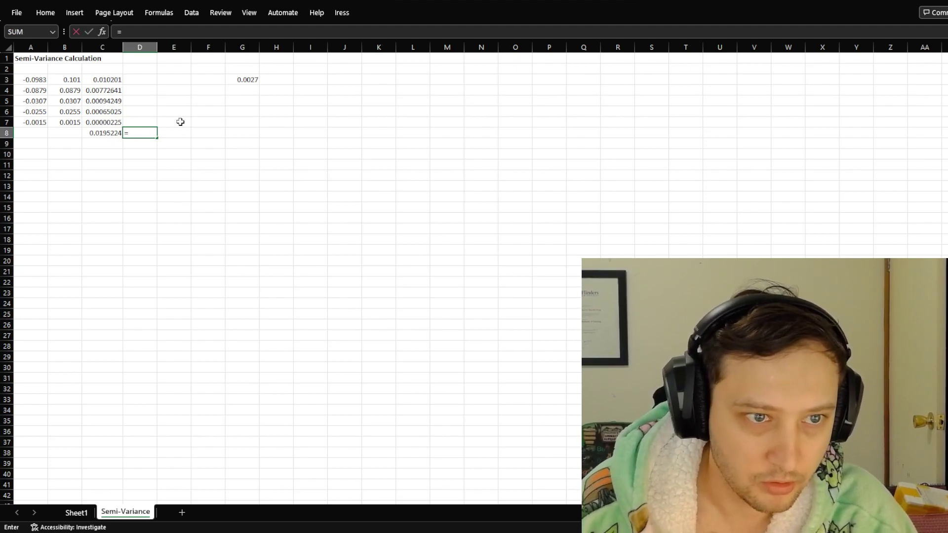
{"action": "left_click", "coordinate": [113, 132]}
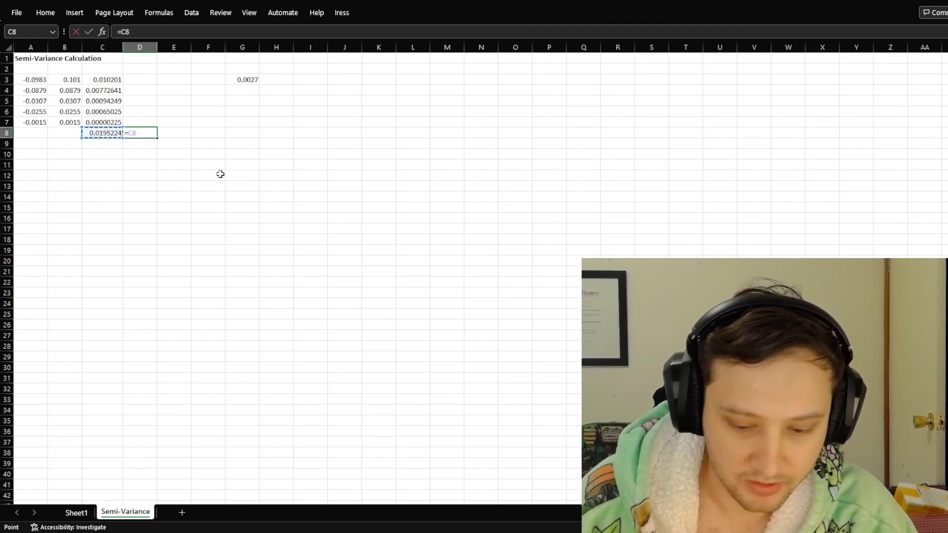
{"action": "type", "text": "/"}
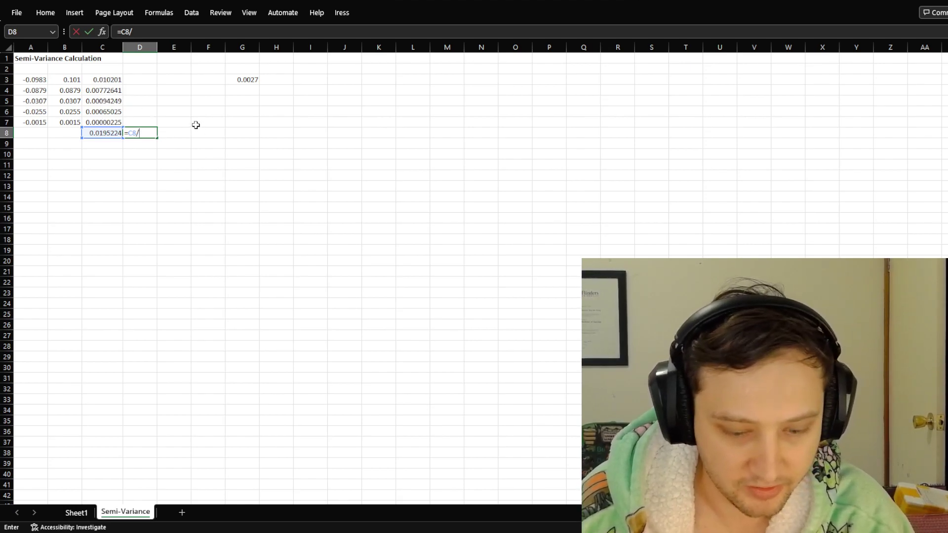
{"action": "type", "text": "5"}
{"action": "key", "text": "Return"}
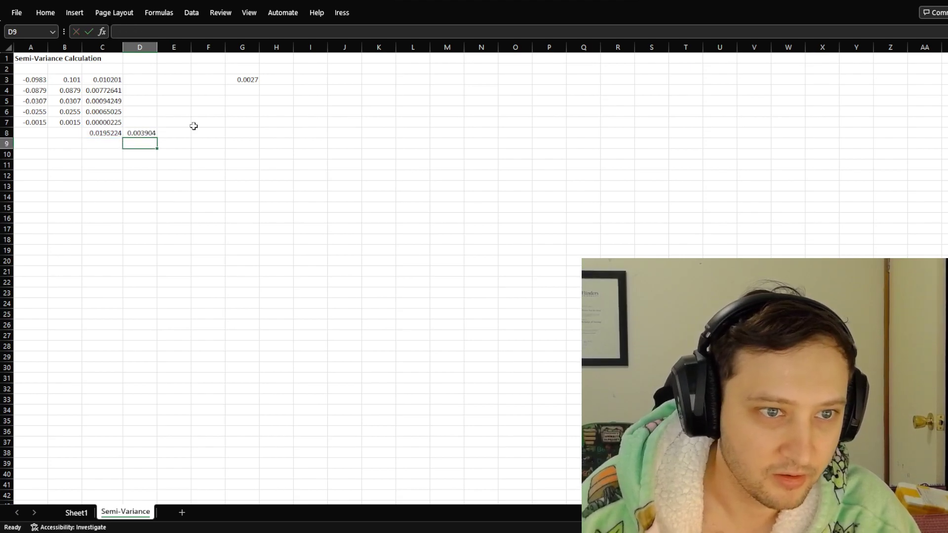
{"action": "left_click", "coordinate": [143, 134]}
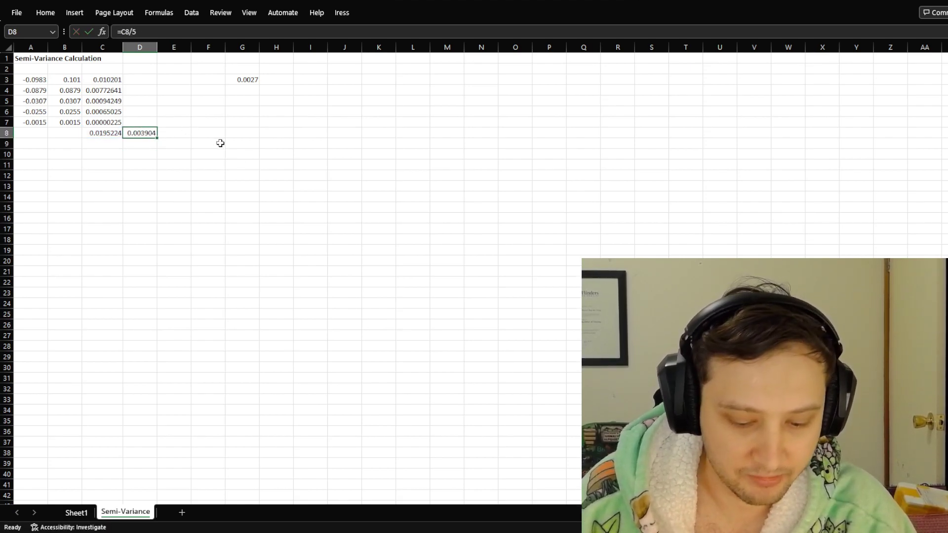
{"action": "key", "text": "ctrl+b"}
{"action": "left_click", "coordinate": [187, 118]}
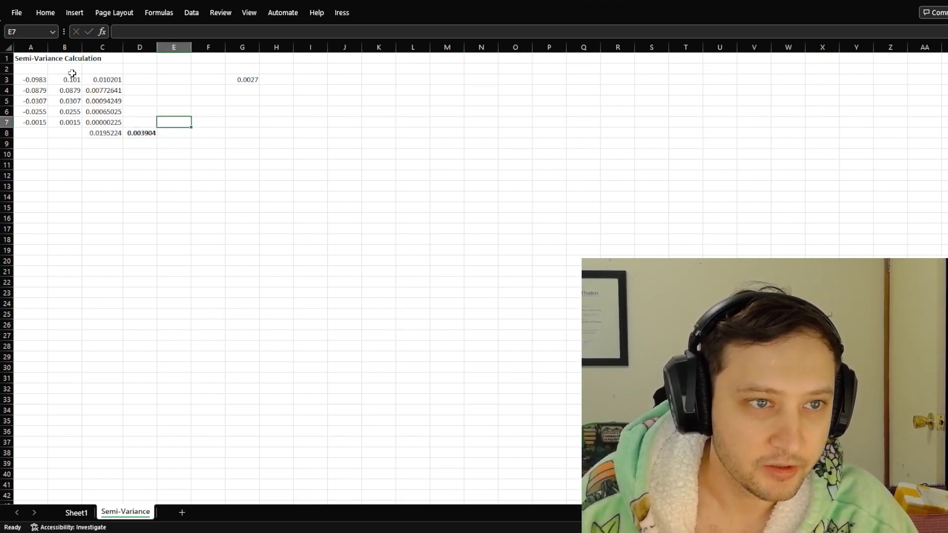
{"action": "left_click", "coordinate": [46, 80]}
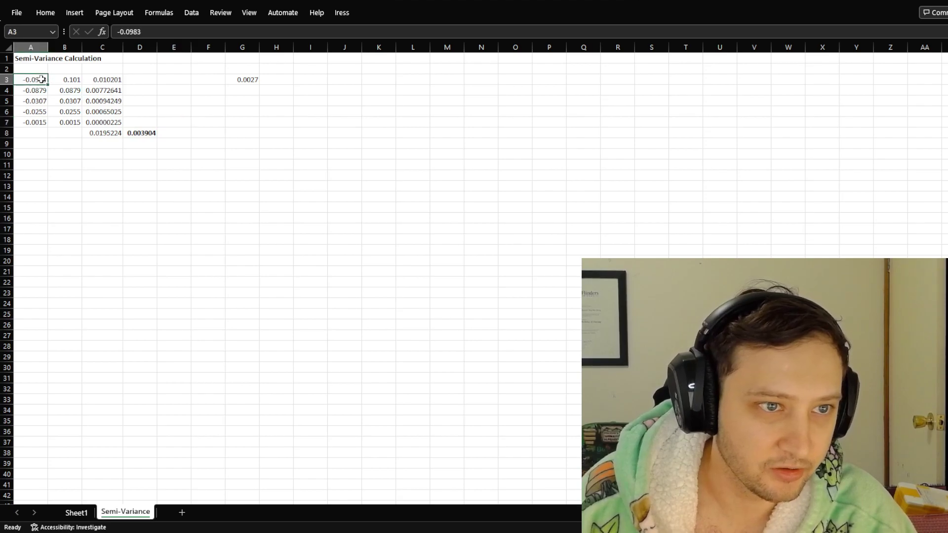
{"action": "left_click", "coordinate": [43, 121], "text": "shift"}
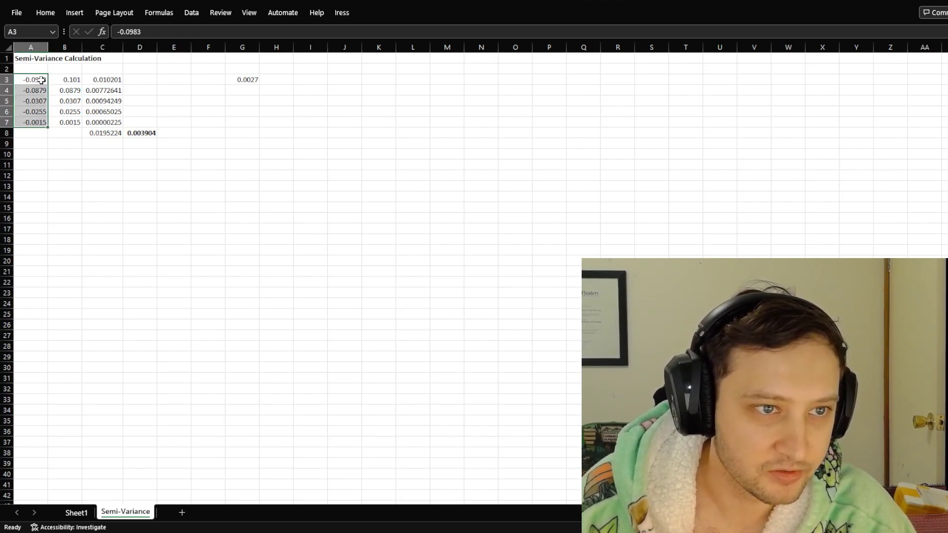
{"action": "left_click", "coordinate": [251, 80]}
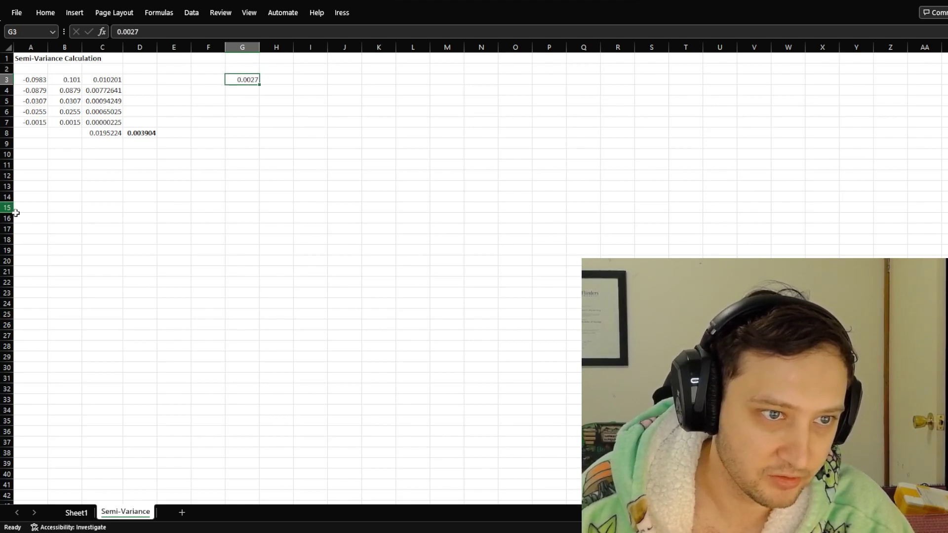
{"action": "left_click", "coordinate": [69, 79]}
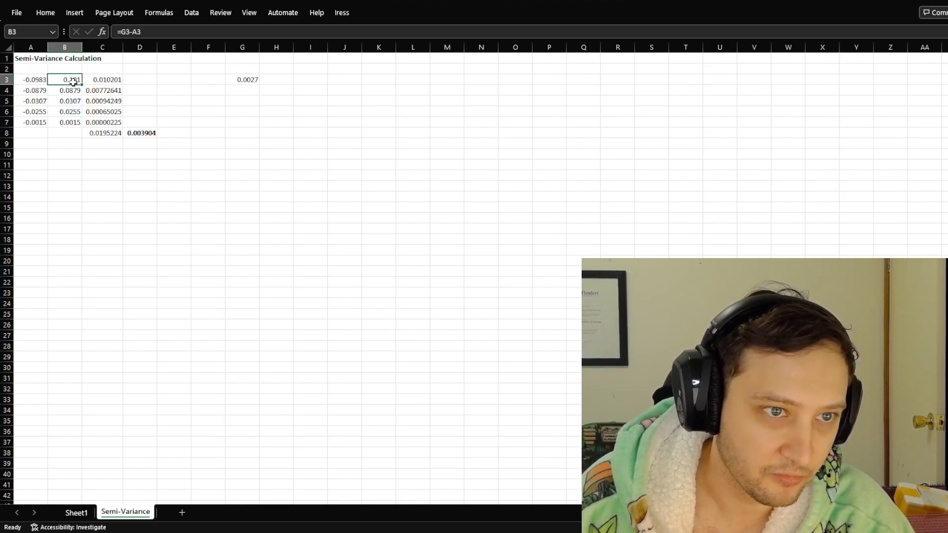
{"action": "left_click", "coordinate": [71, 125], "text": "shift"}
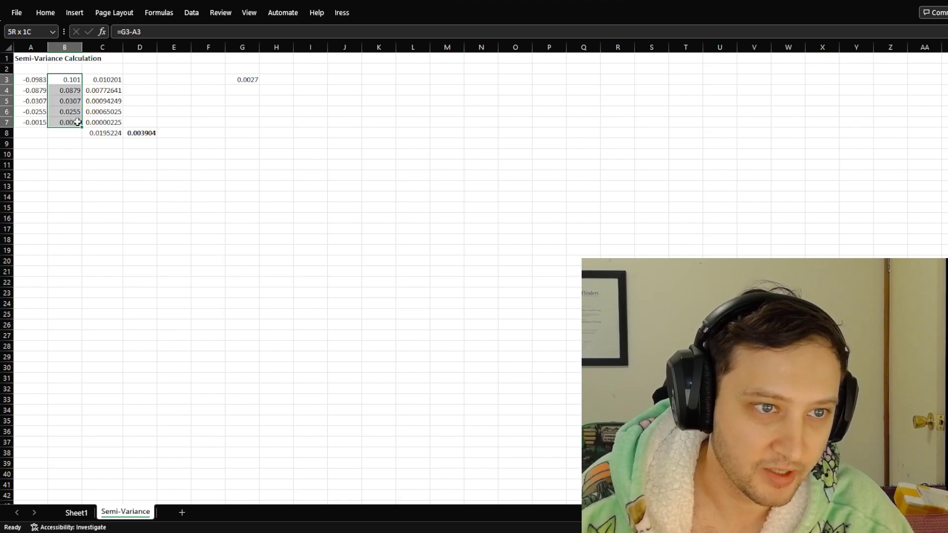
{"action": "left_click", "coordinate": [41, 80]}
{"action": "left_click", "coordinate": [240, 79]}
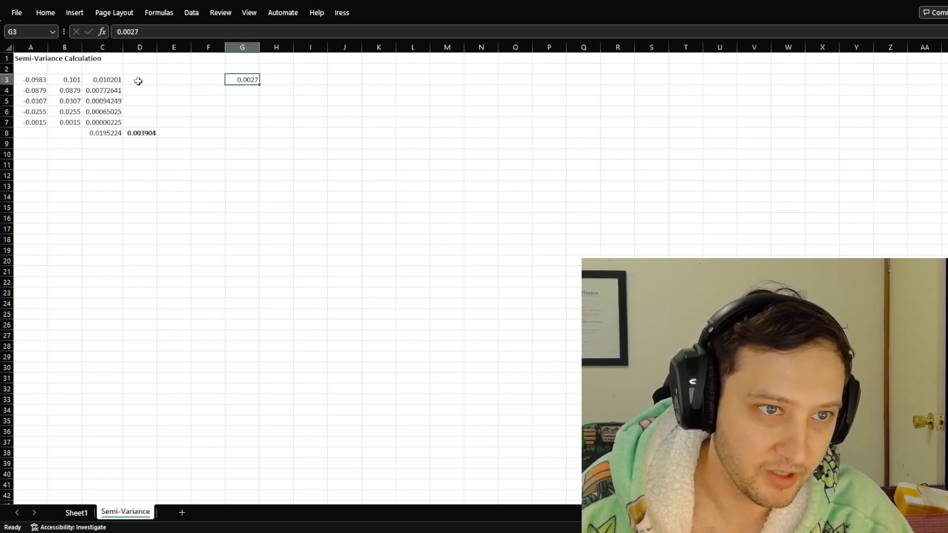
{"action": "left_click", "coordinate": [100, 83]}
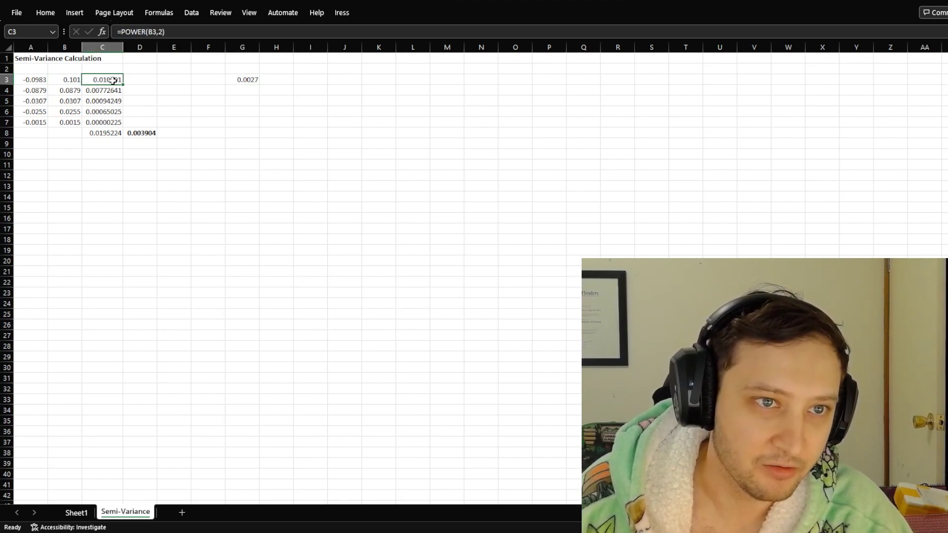
{"action": "left_click", "coordinate": [77, 80]}
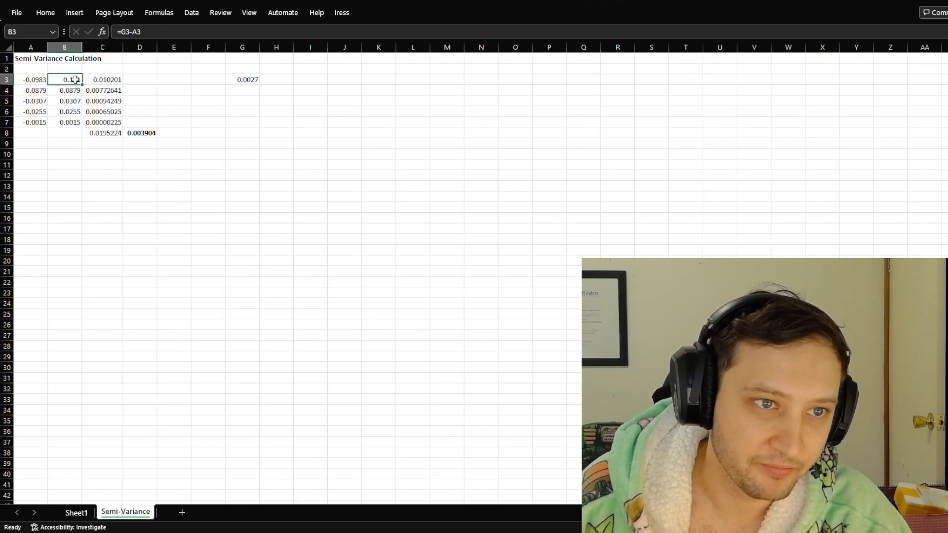
{"action": "left_click", "coordinate": [96, 81]}
{"action": "left_click", "coordinate": [103, 133]}
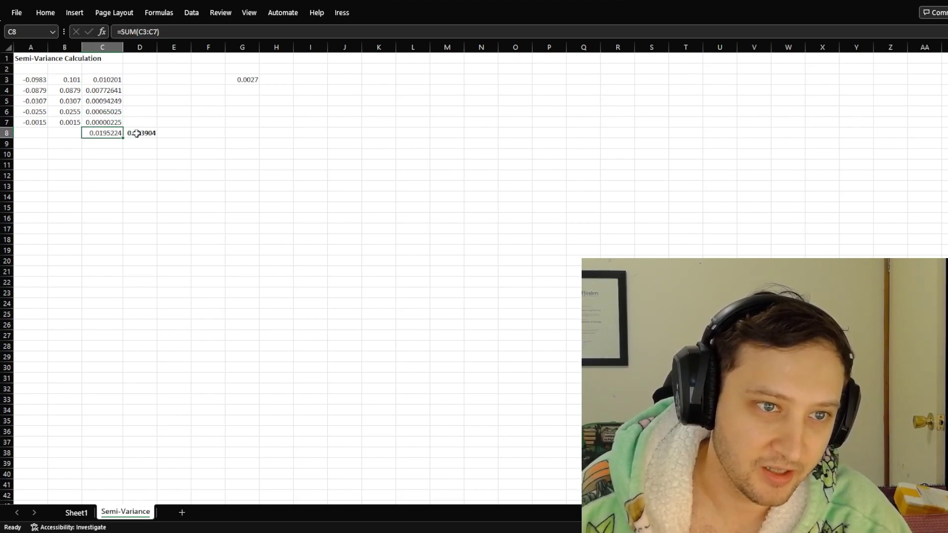
{"action": "left_click", "coordinate": [136, 133]}
{"action": "left_click", "coordinate": [105, 80]}
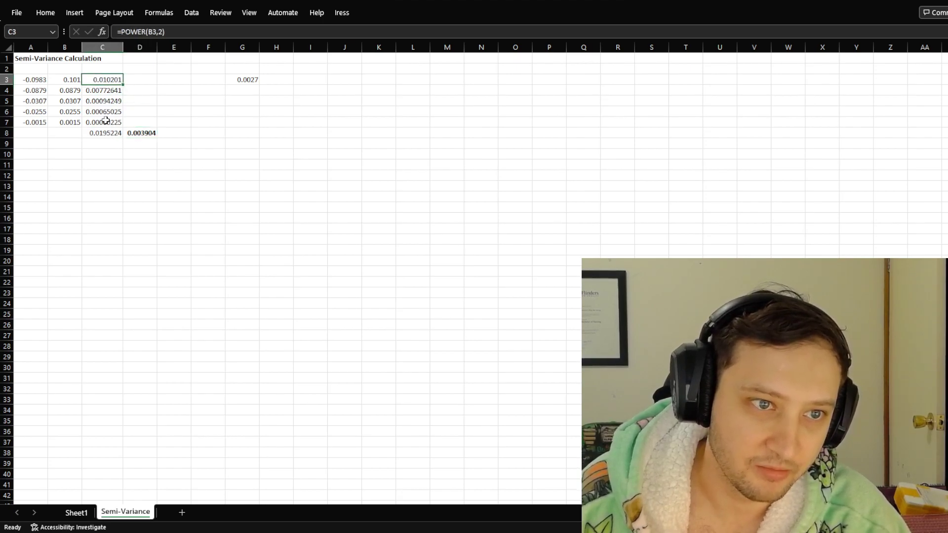
{"action": "left_click", "coordinate": [106, 120], "text": "shift"}
{"action": "left_click", "coordinate": [117, 133]}
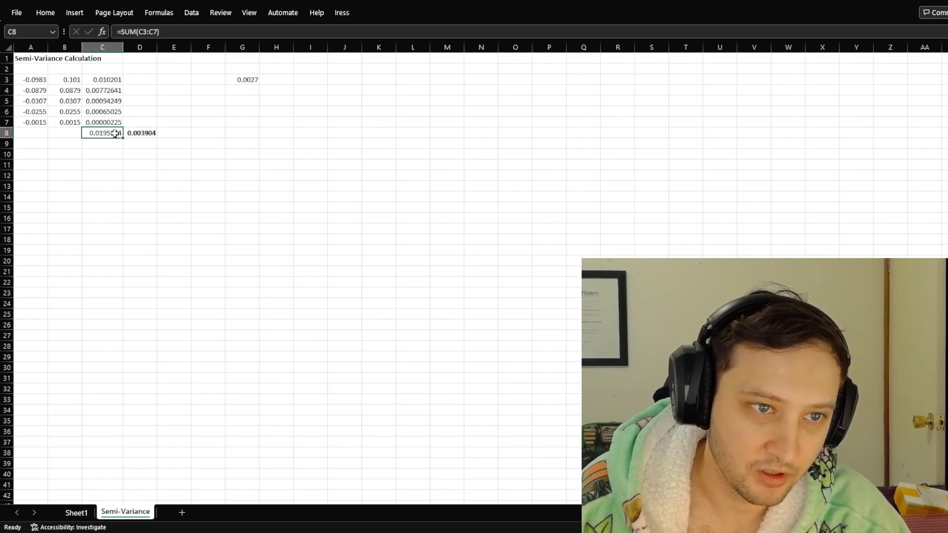
{"action": "left_click", "coordinate": [141, 133]}
{"action": "left_click", "coordinate": [110, 79]}
{"action": "left_click", "coordinate": [110, 121], "text": "shift"}
{"action": "left_click", "coordinate": [153, 134]}
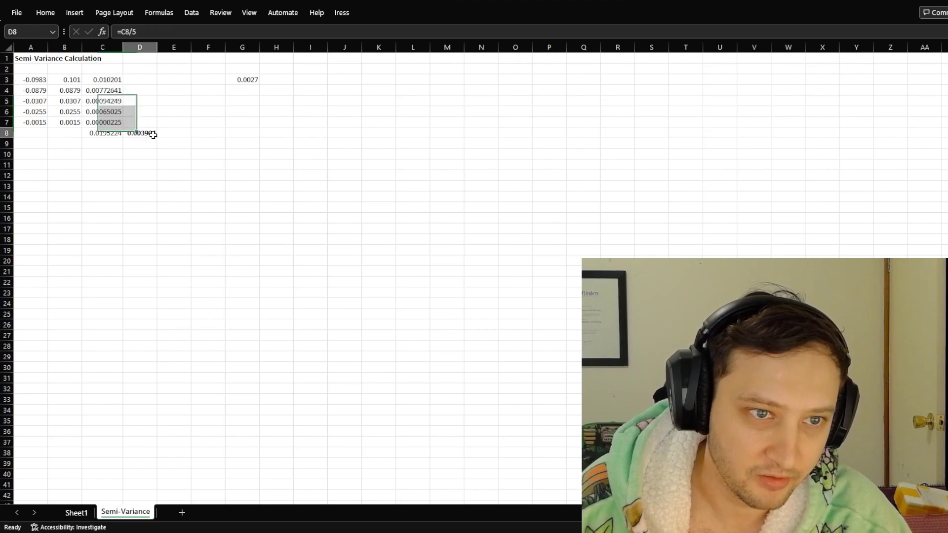